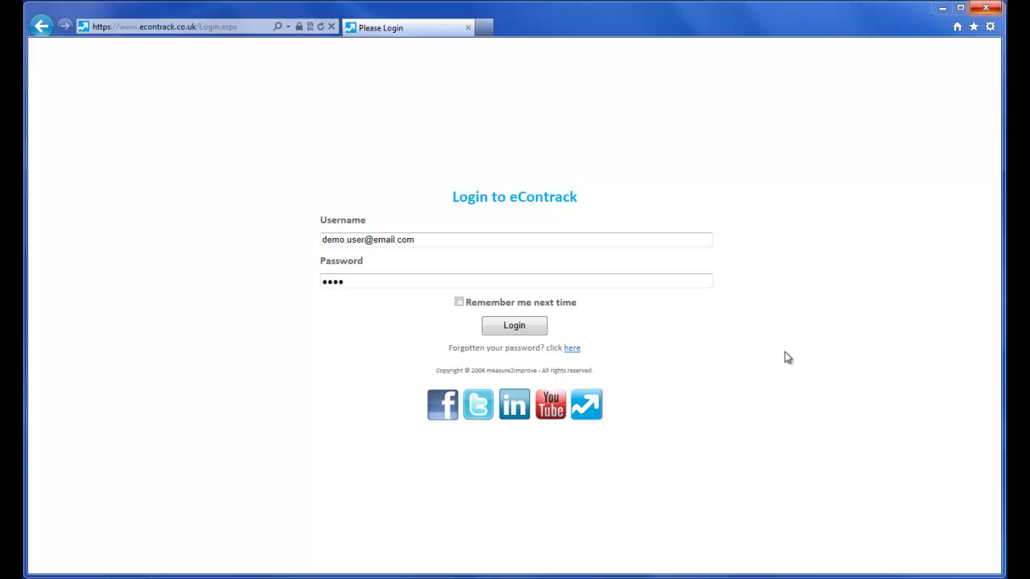
# Step: Log in with the prefilled credentials and open the Reporting area
pyautogui.click(514, 327)
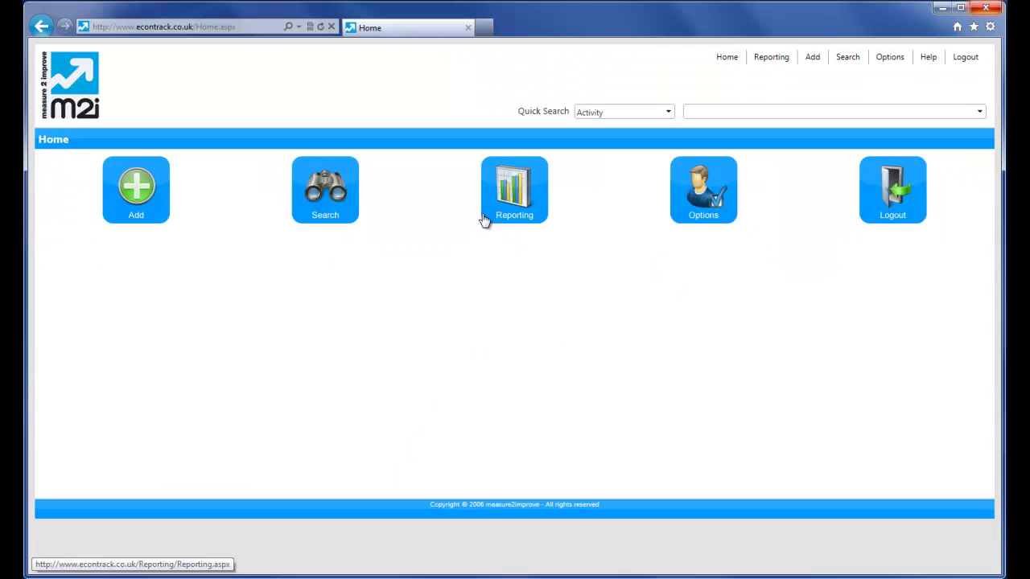
pyautogui.click(412, 204)
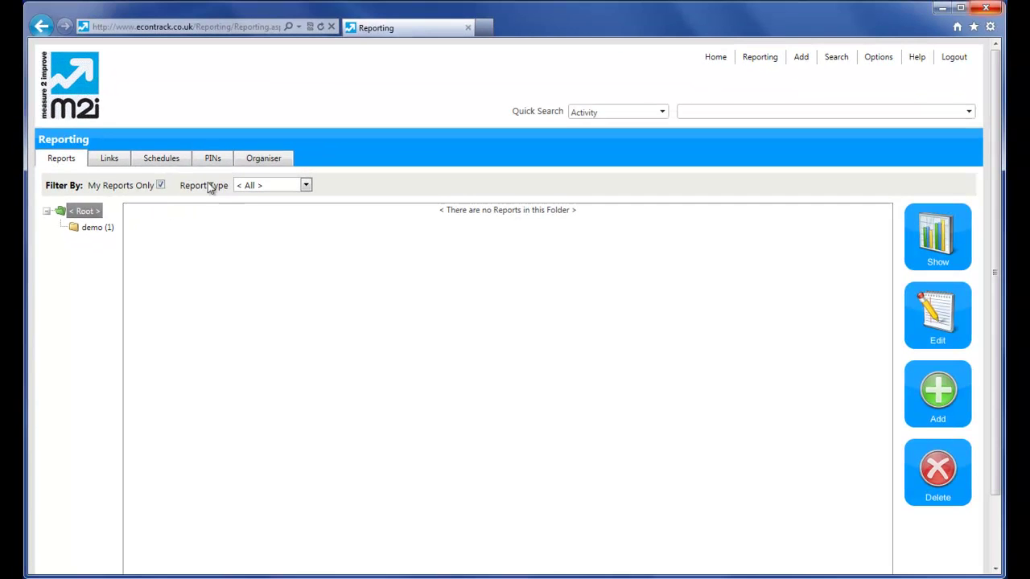
# Step: Toggle the My Reports Only filter and start creating a new Chart report
pyautogui.click(161, 185)
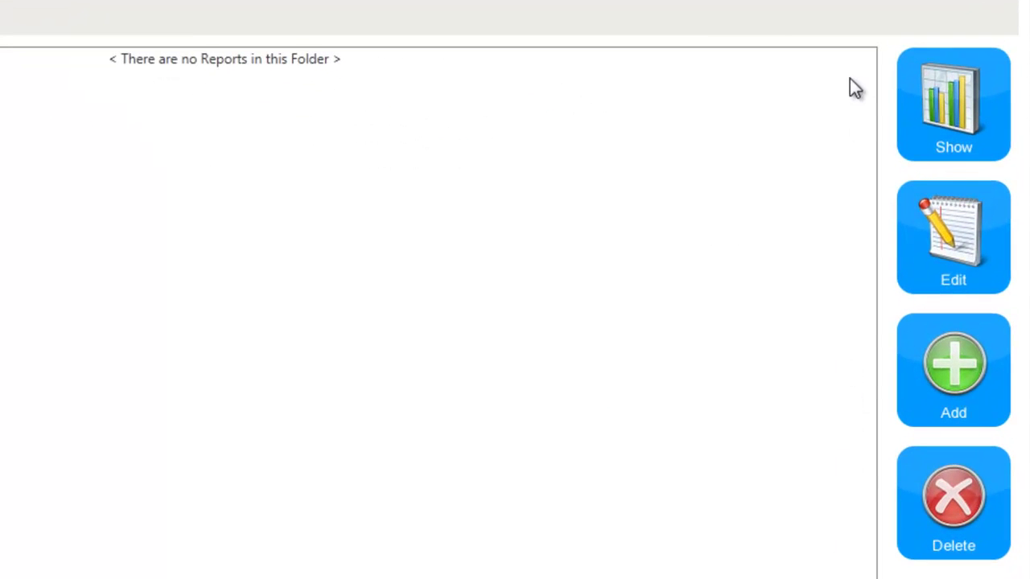
pyautogui.click(912, 384)
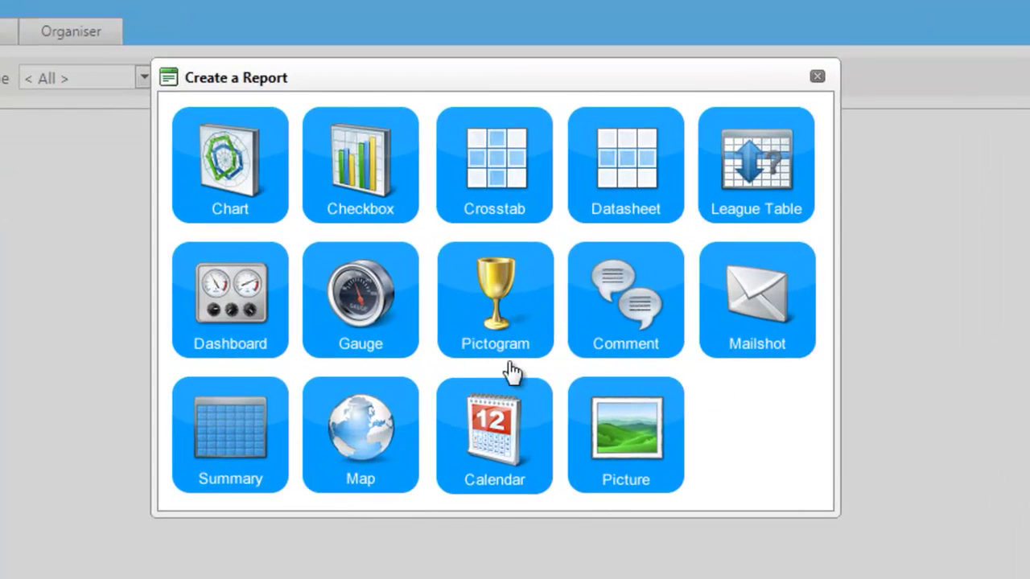
pyautogui.click(201, 156)
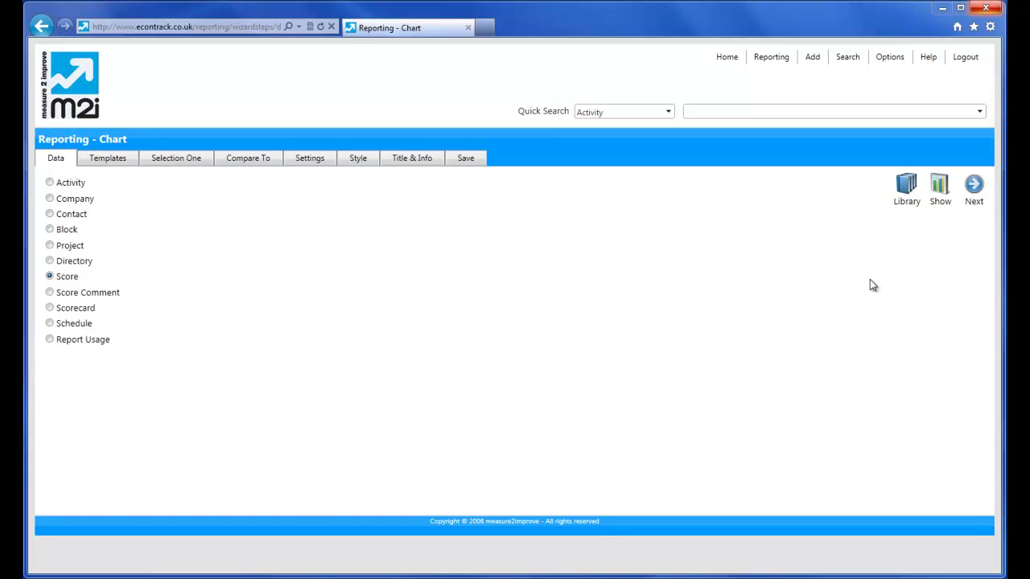
# Step: Base the chart on Score data, selected by templates, using the eContrack Demonstration/Customer Satisfaction Survey template
pyautogui.click(974, 190)
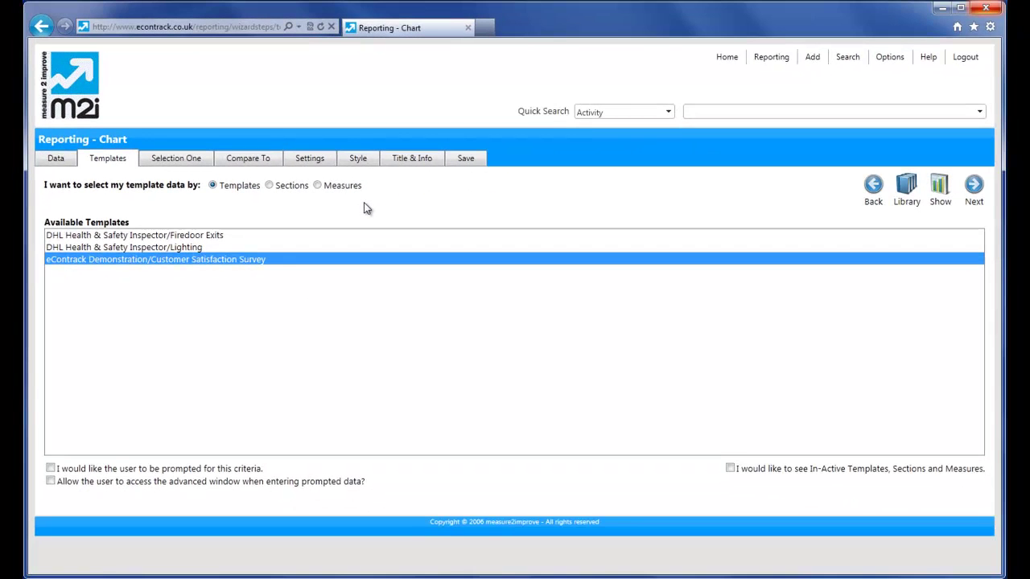
pyautogui.click(239, 187)
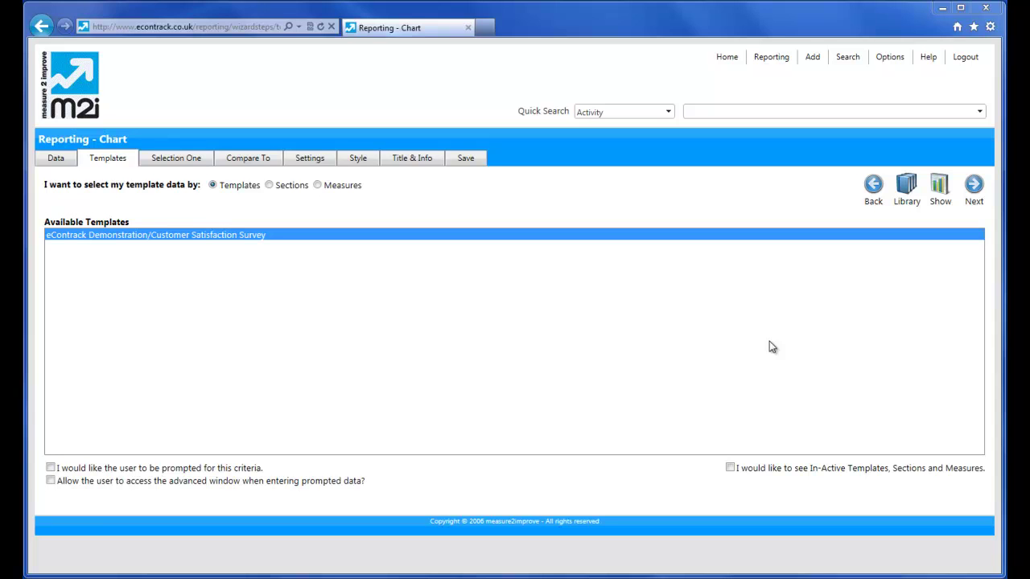
pyautogui.click(973, 184)
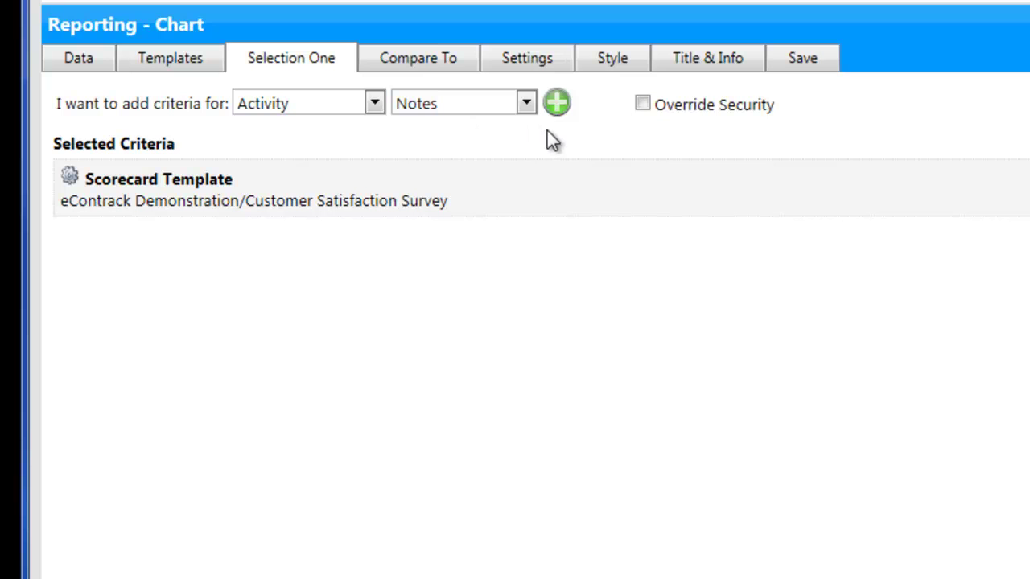
# Step: Add a criterion on the Company field of the Company category to Selection One
pyautogui.click(375, 103)
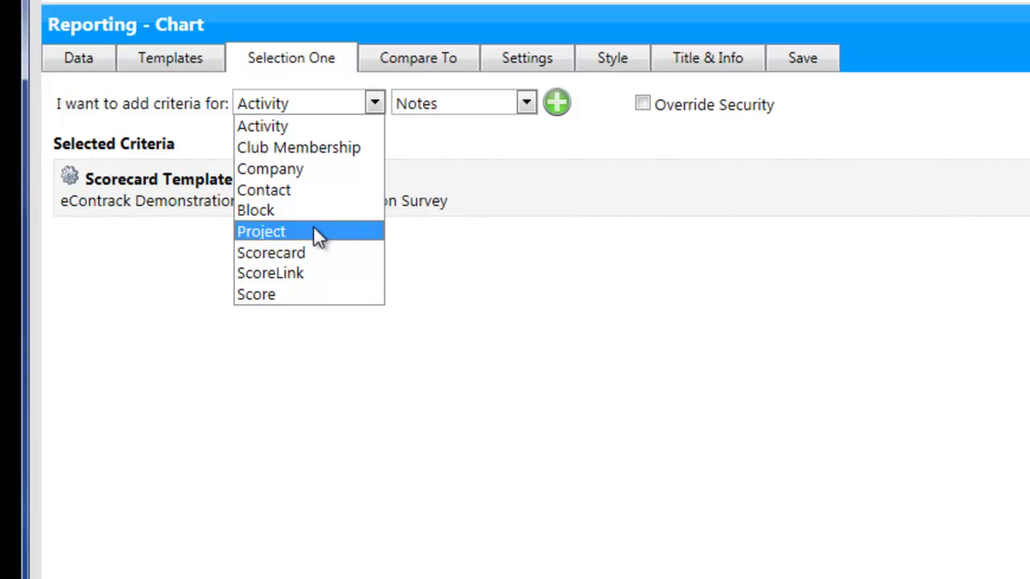
pyautogui.click(272, 171)
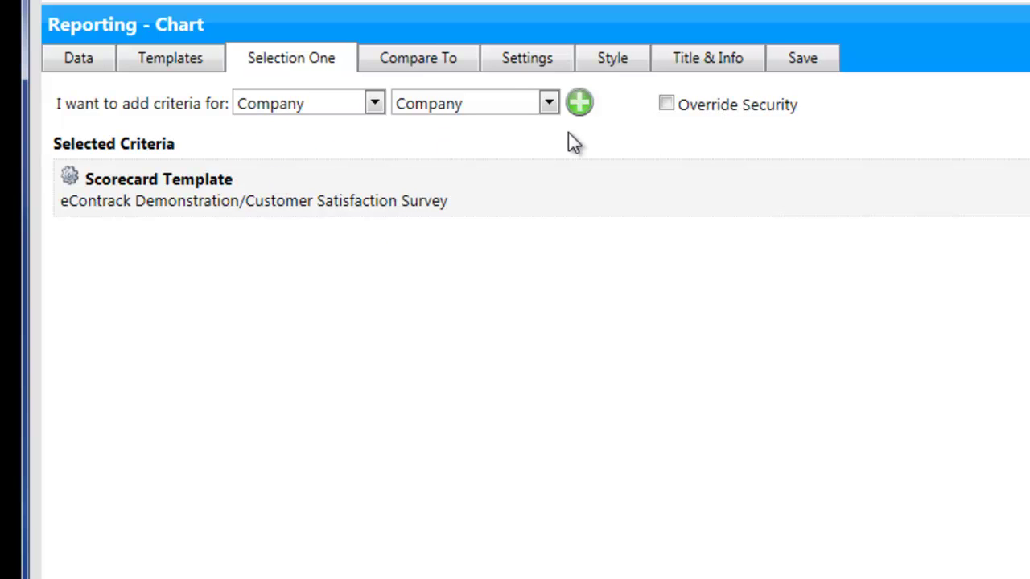
pyautogui.click(547, 104)
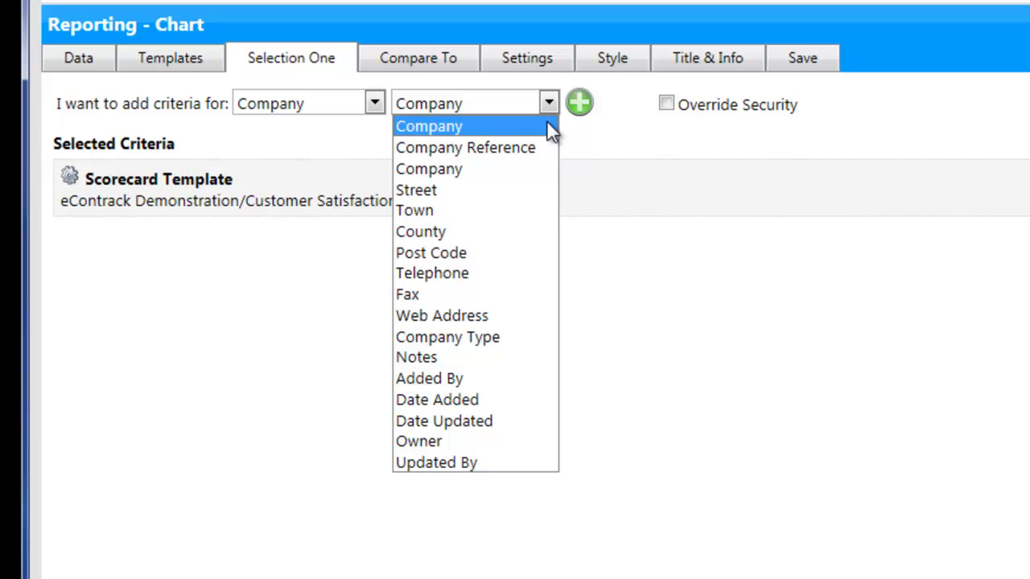
pyautogui.click(547, 125)
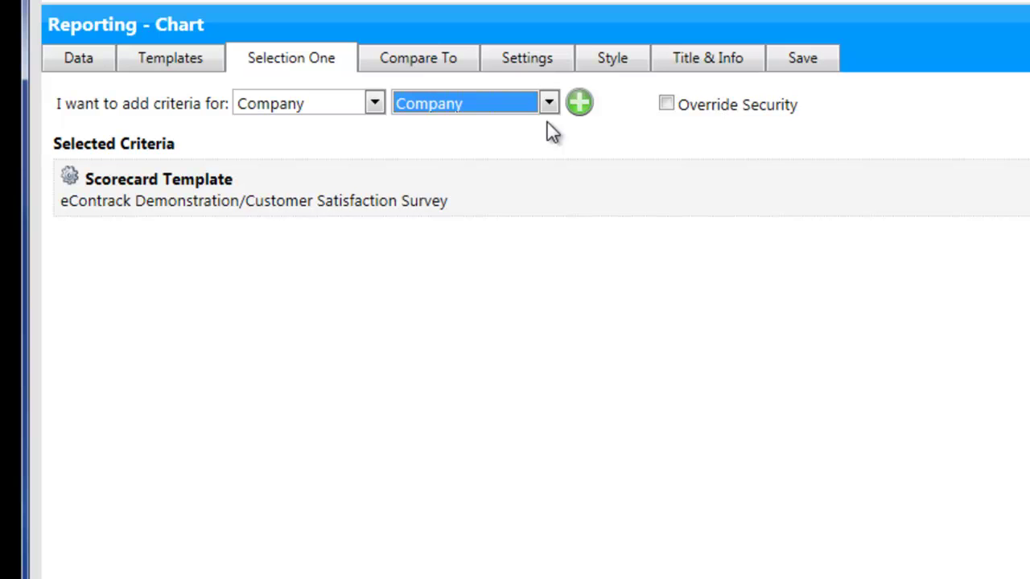
pyautogui.click(580, 103)
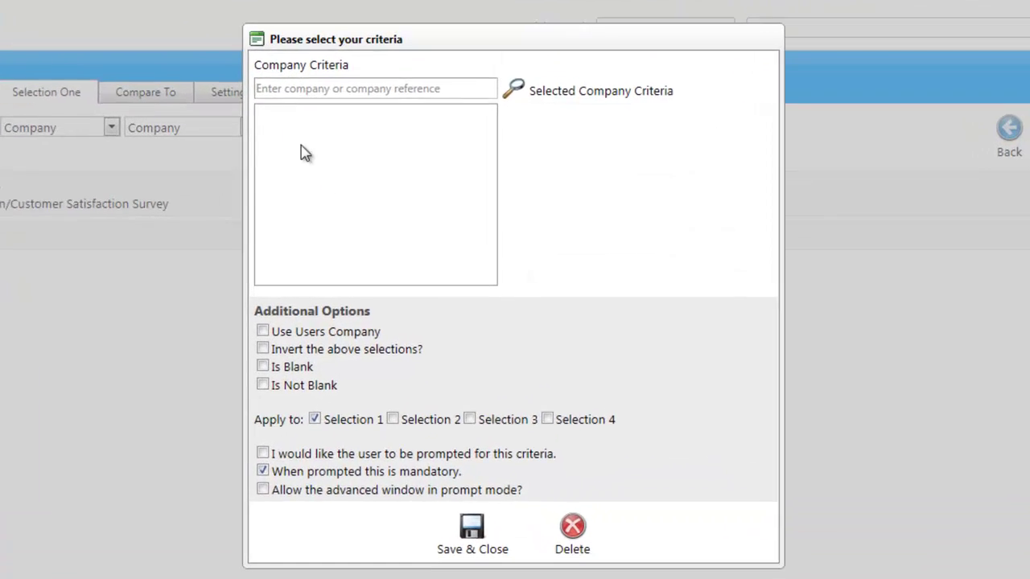
# Step: Search the company criteria for "company", save Demo Company 2 as Selection One's company, and preview the chart
pyautogui.click(400, 154)
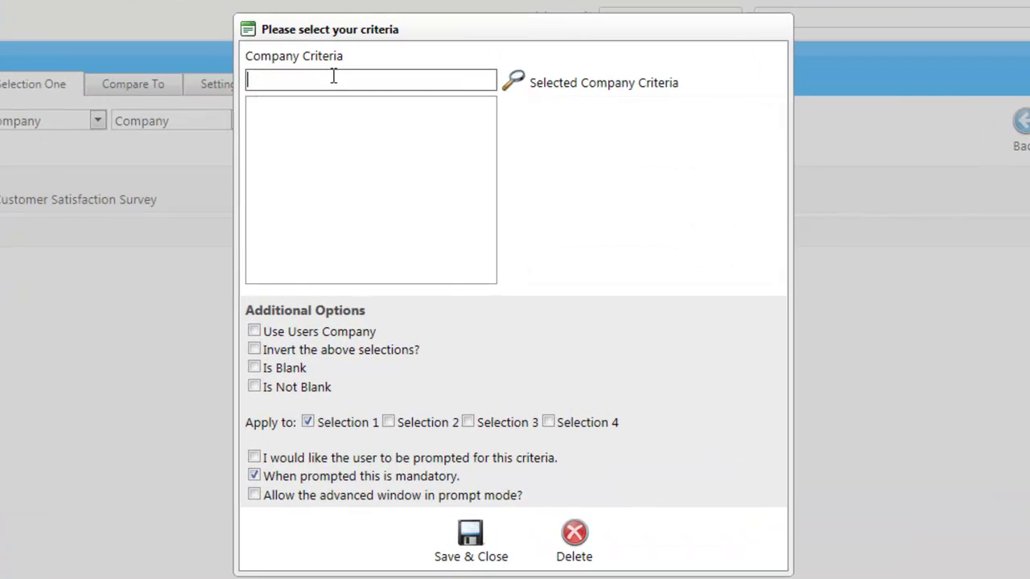
pyautogui.write('company')
pyautogui.click(517, 81)
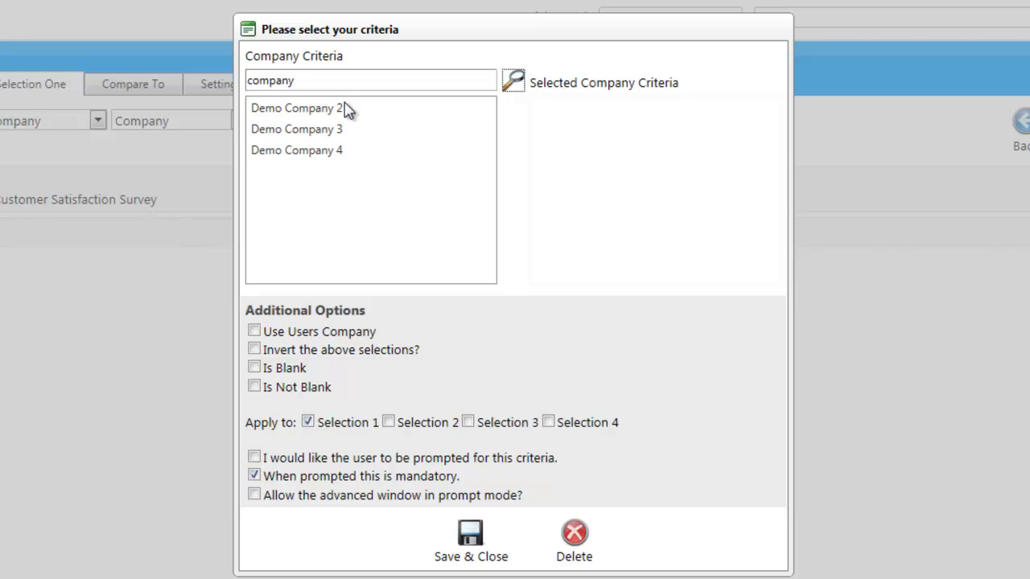
pyautogui.click(369, 109)
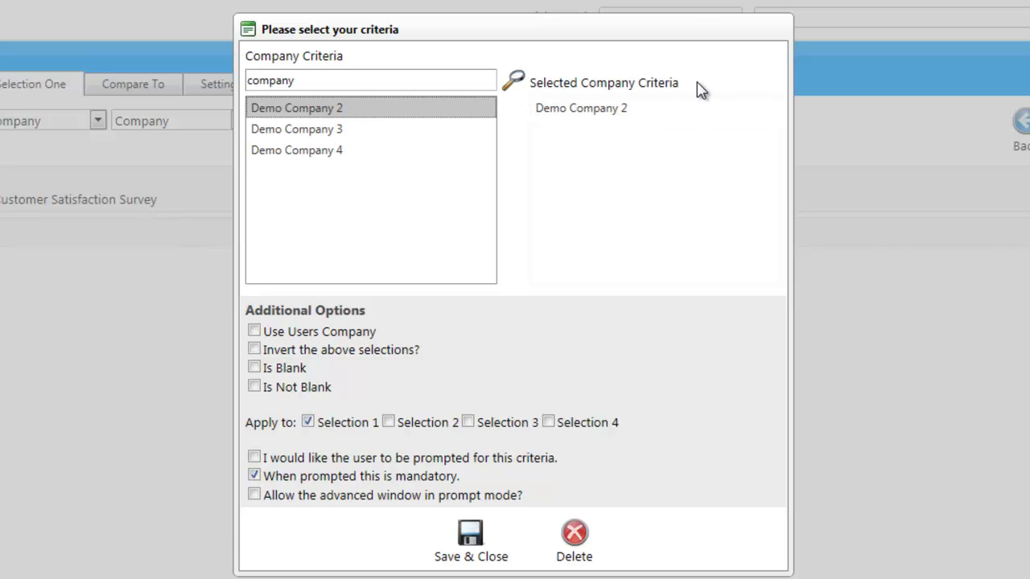
pyautogui.click(471, 535)
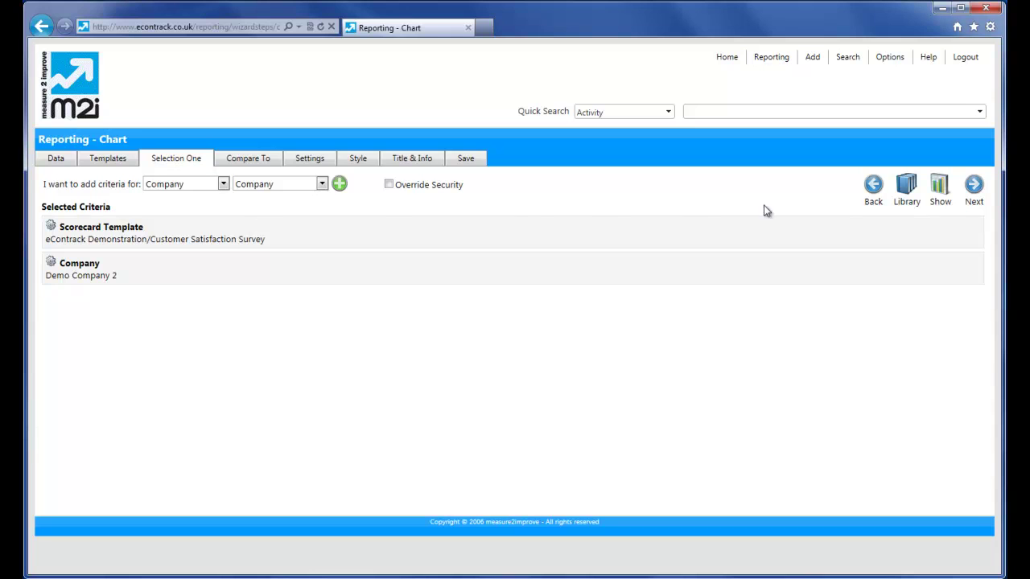
pyautogui.click(940, 187)
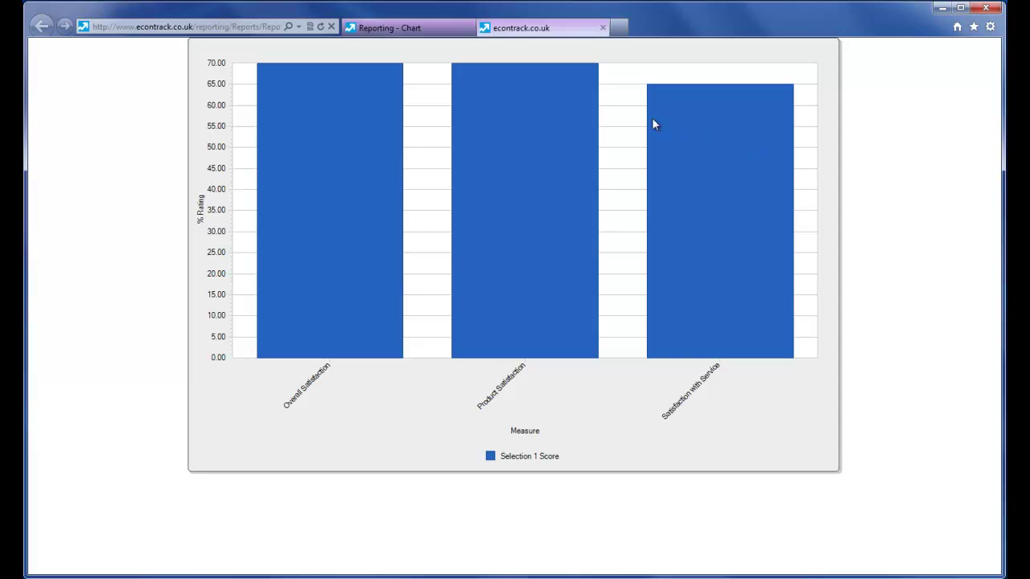
pyautogui.click(603, 29)
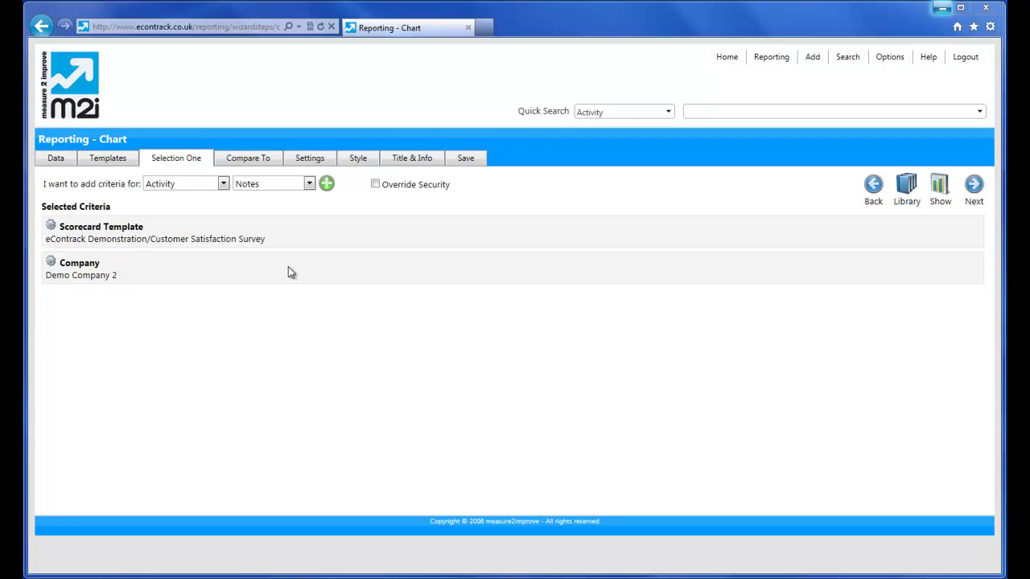
# Step: Enable Selection Two as the comparison for the chart data and proceed to its criteria
pyautogui.click(974, 186)
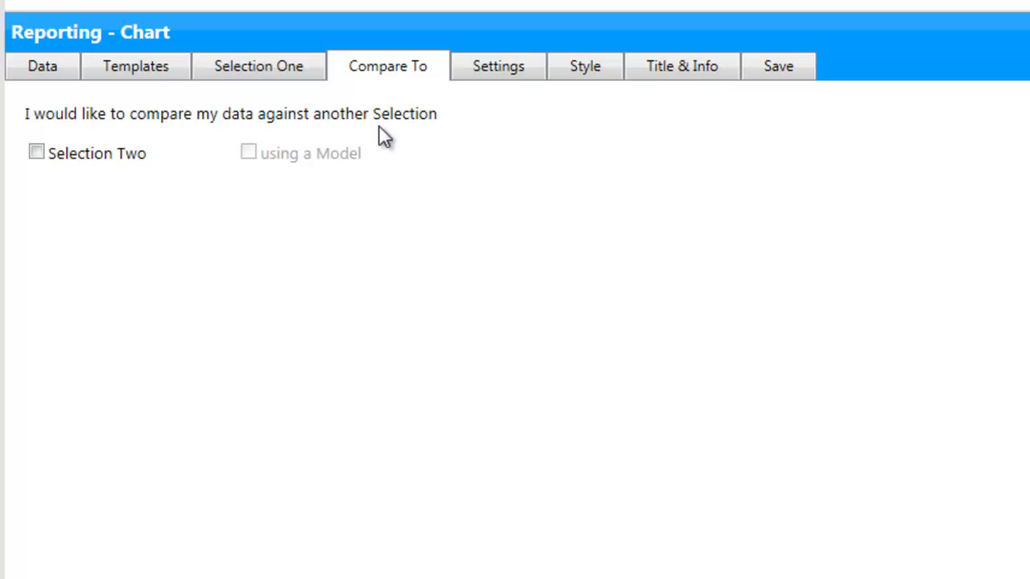
pyautogui.click(42, 157)
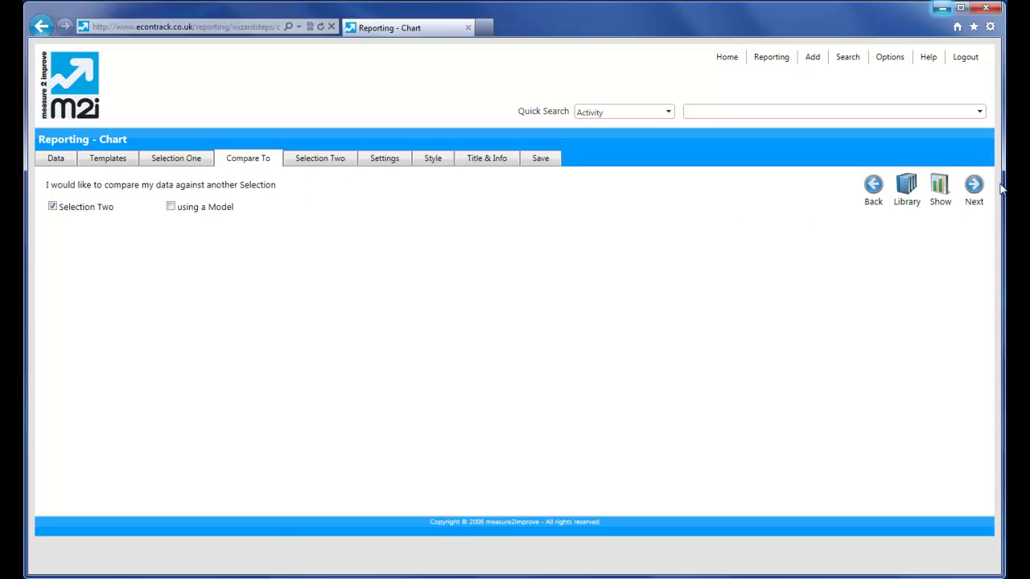
pyautogui.click(976, 189)
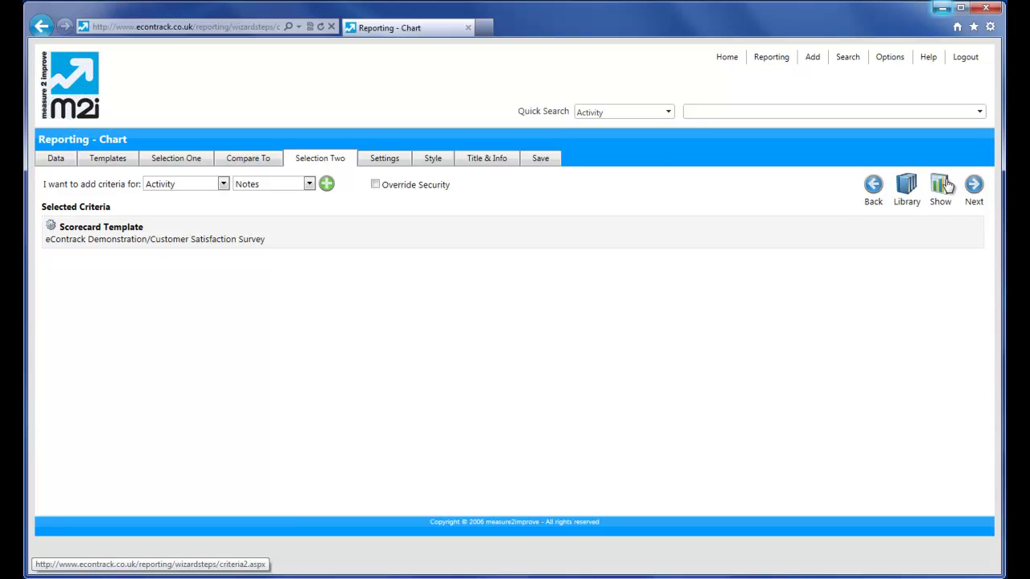
# Step: Add a Company criterion to Selection Two and save it with Demo Company 4 selected
pyautogui.click(223, 184)
pyautogui.click(201, 223)
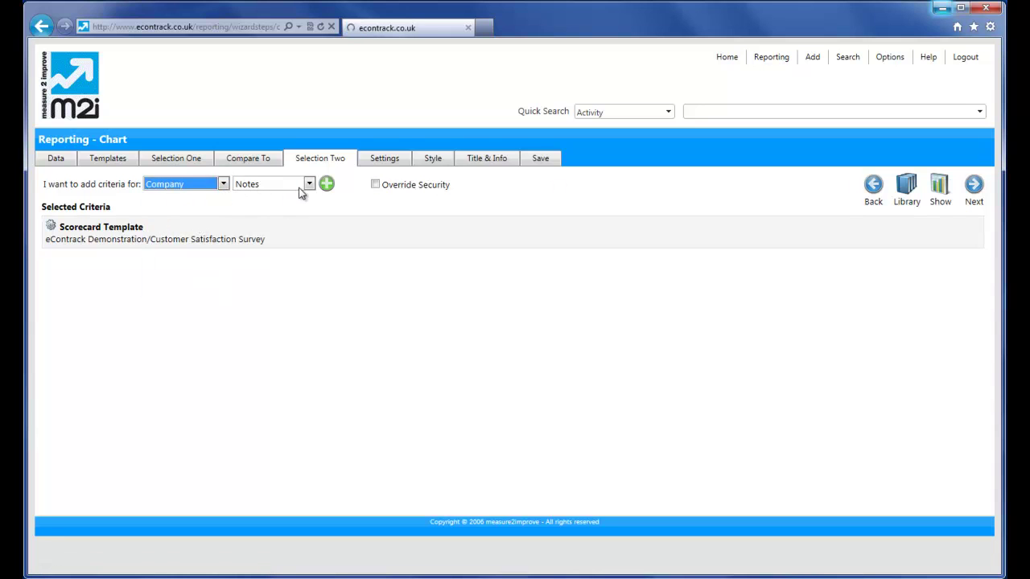
pyautogui.click(341, 189)
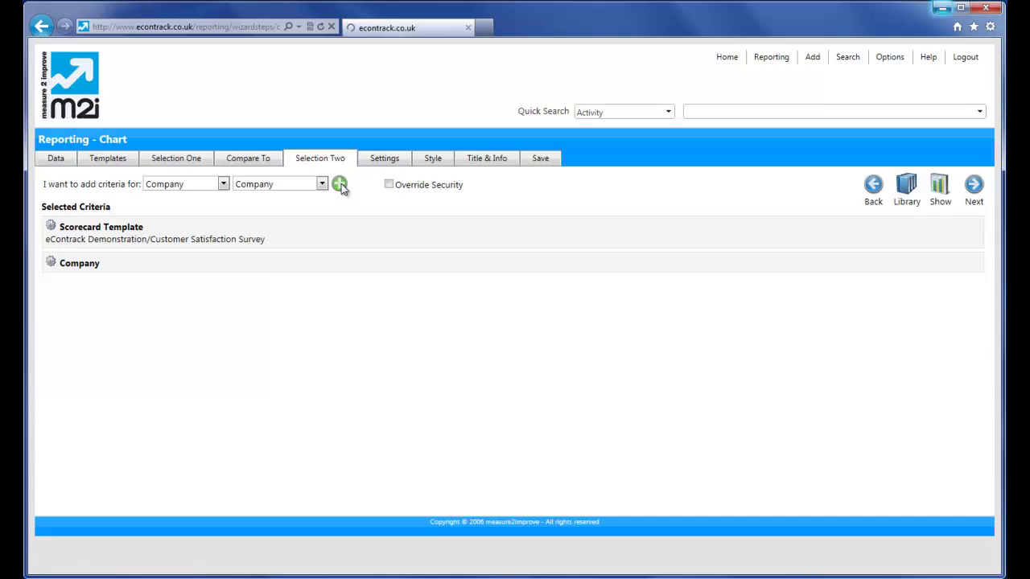
pyautogui.click(388, 235)
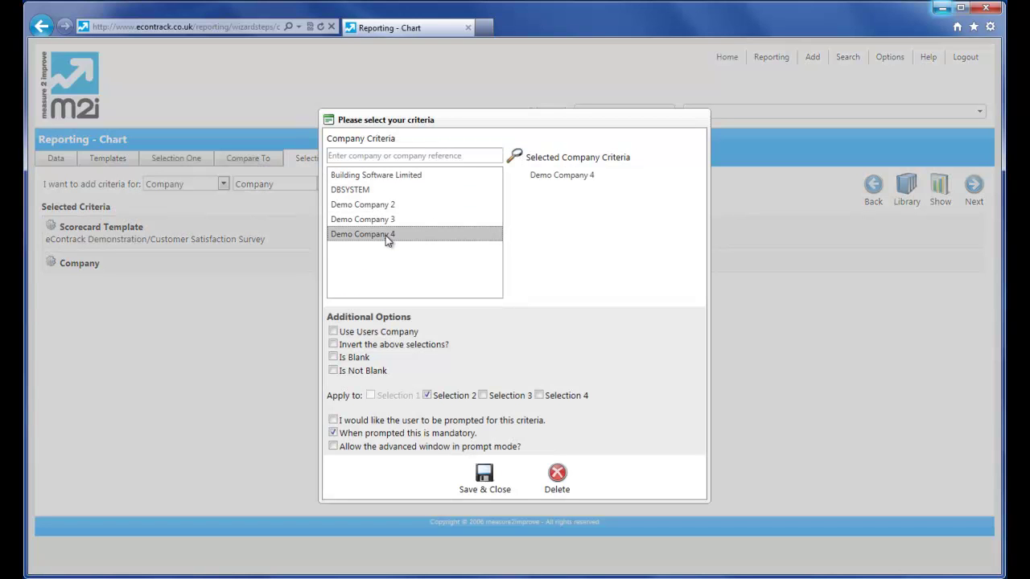
pyautogui.click(483, 475)
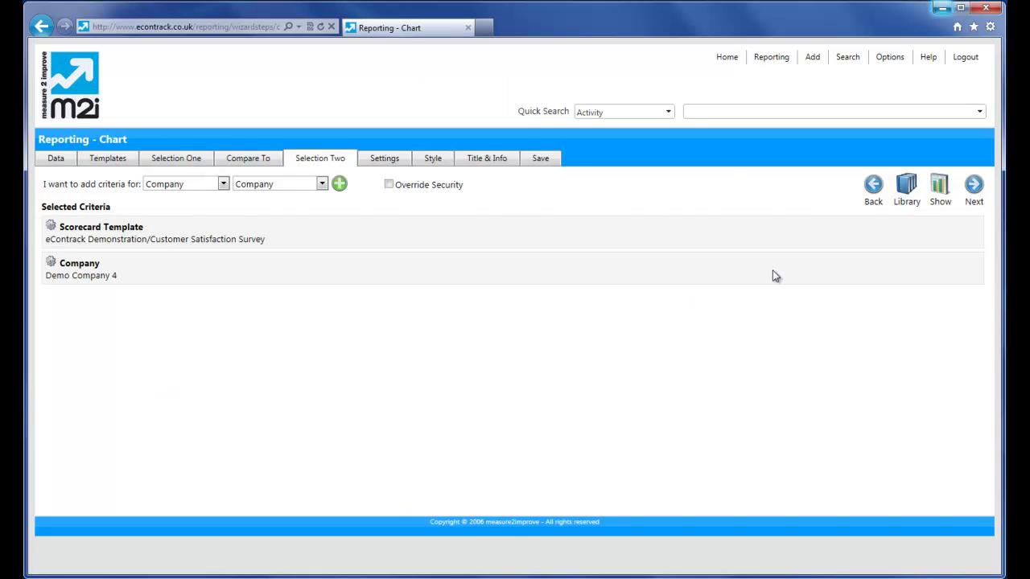
# Step: Preview the chart comparing both selections, inspect the Selection 2 Product Satisfaction bar, and close the preview
pyautogui.click(946, 187)
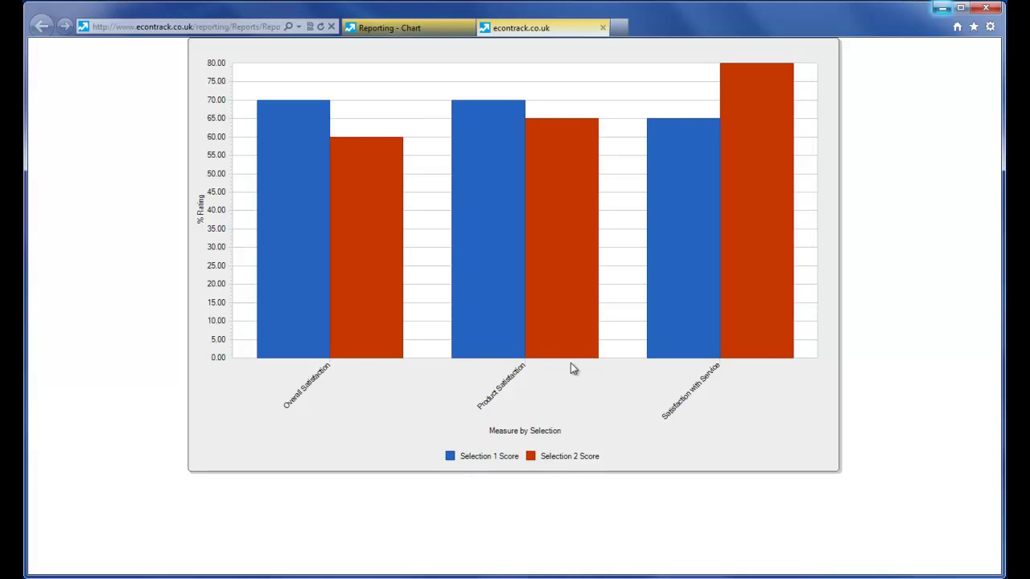
pyautogui.moveTo(577, 355)
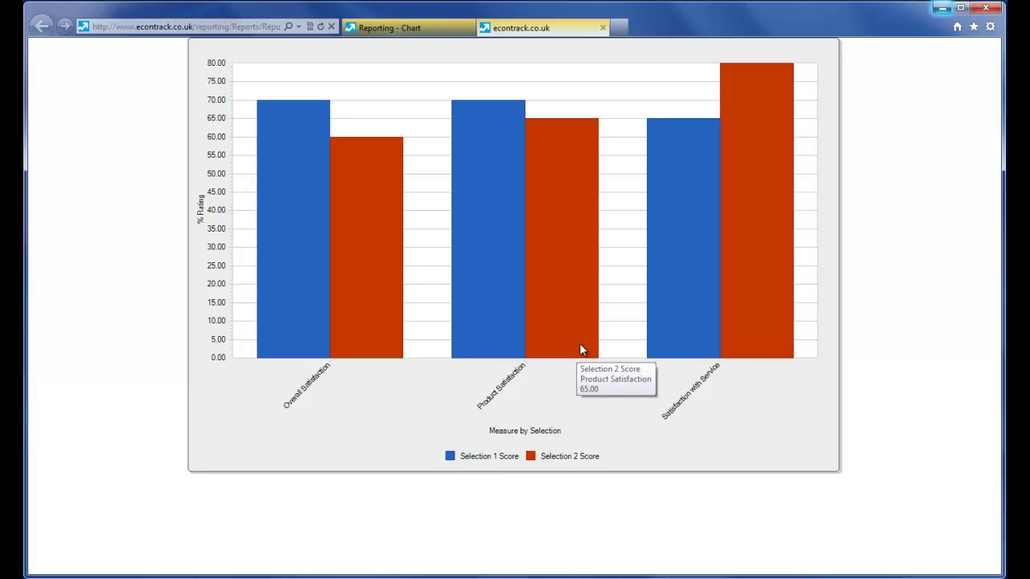
pyautogui.click(603, 28)
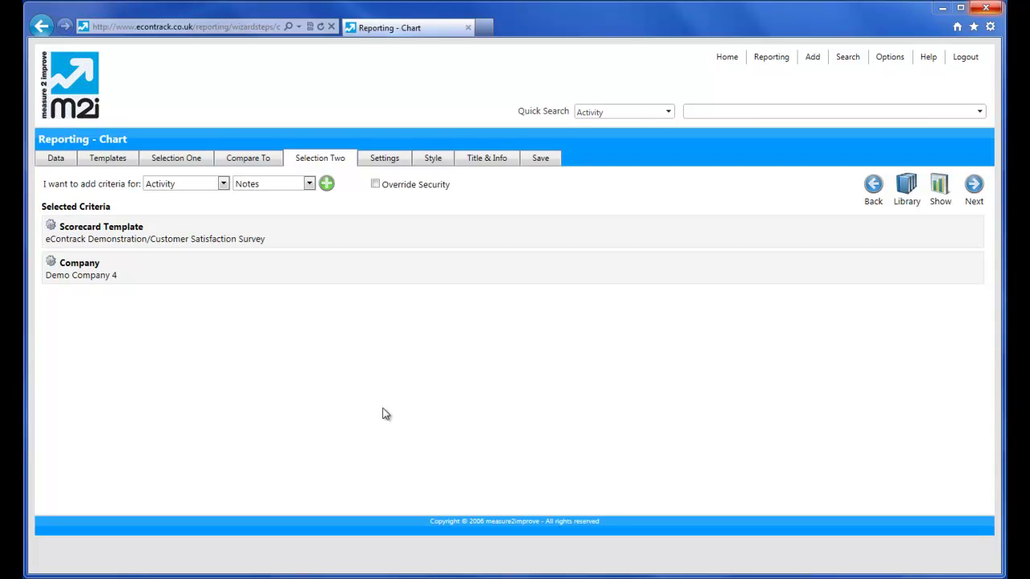
# Step: Set the chart's primary Y axis to the average of Actual Score
pyautogui.click(974, 191)
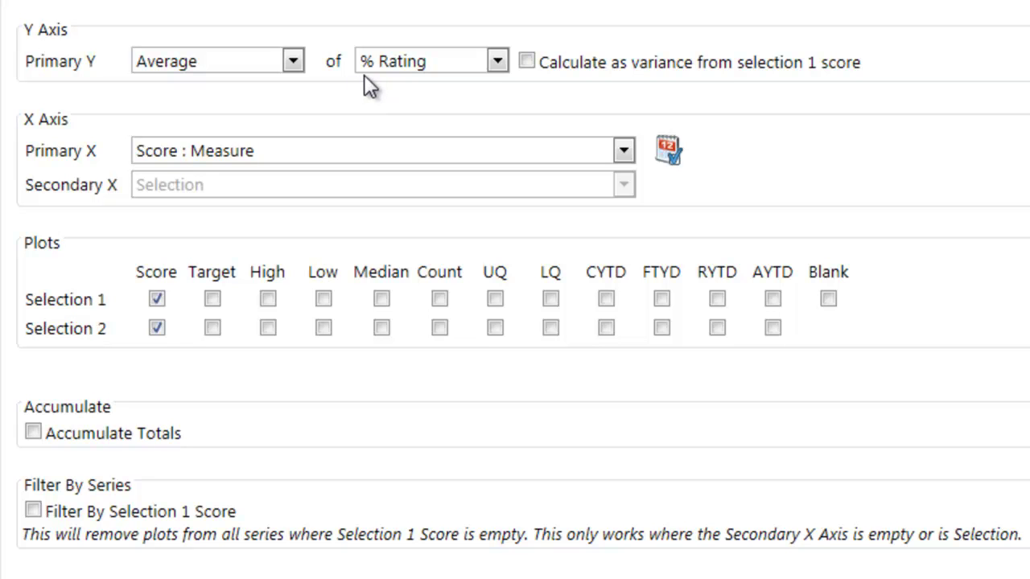
pyautogui.click(497, 63)
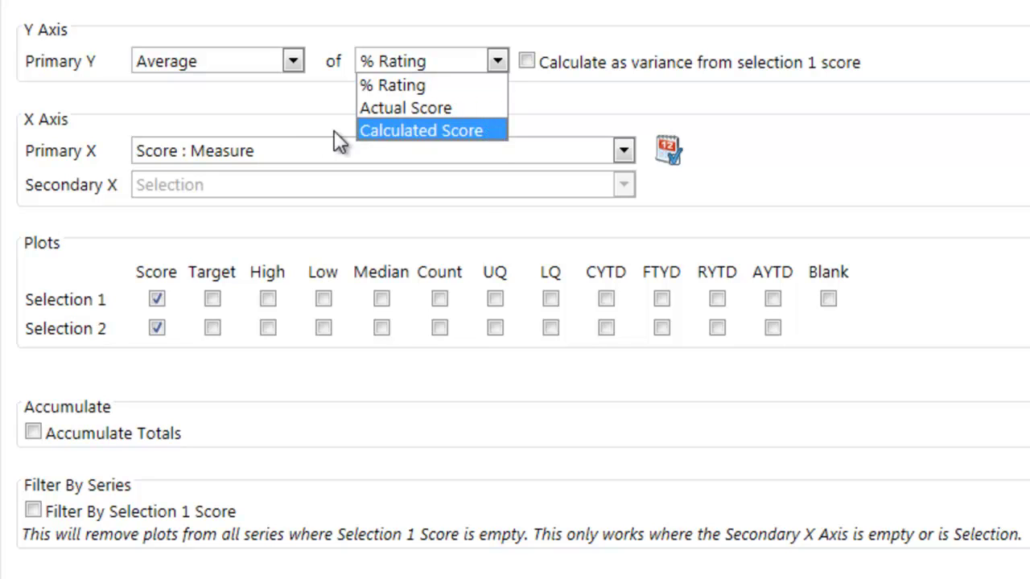
pyautogui.click(259, 110)
pyautogui.click(399, 64)
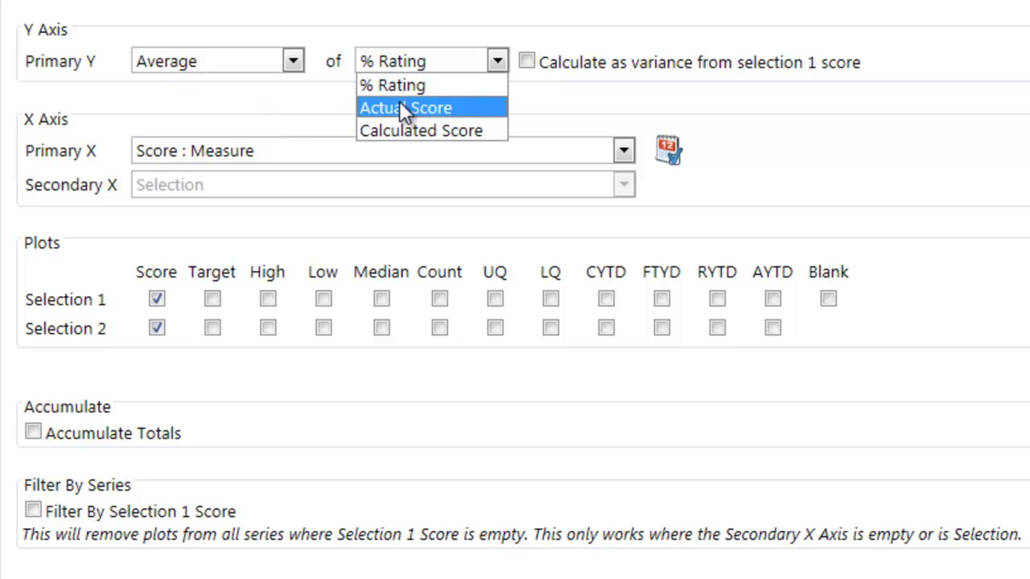
pyautogui.click(399, 103)
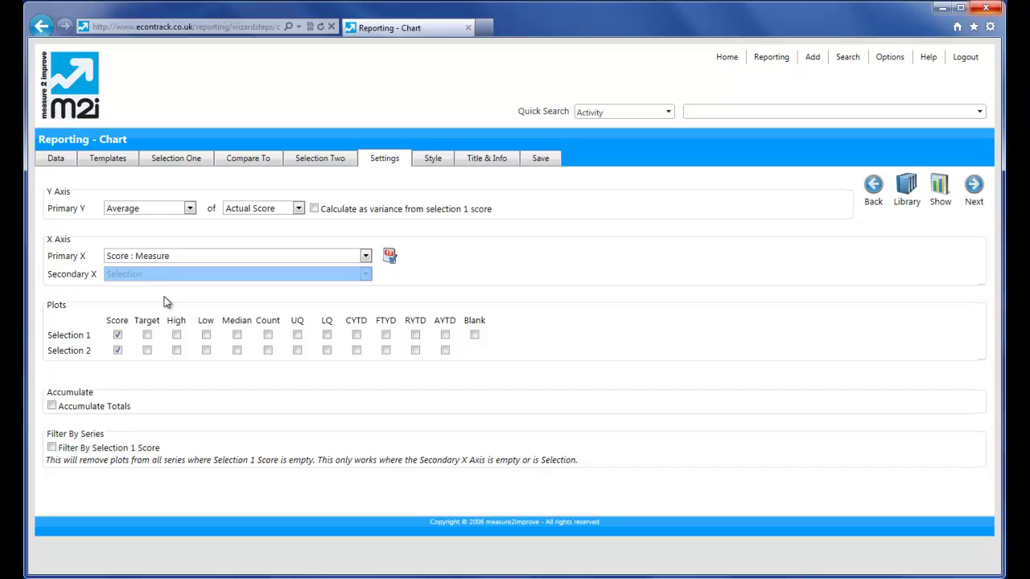
# Step: In the chart style settings, enable Chart 3D and choose the Cylinder bar style
pyautogui.click(975, 185)
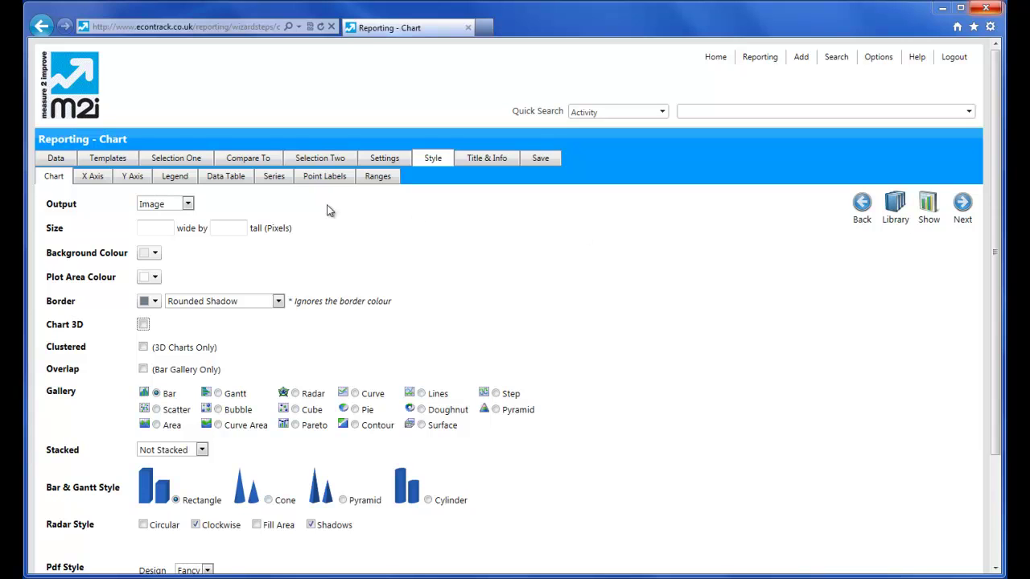
pyautogui.click(190, 205)
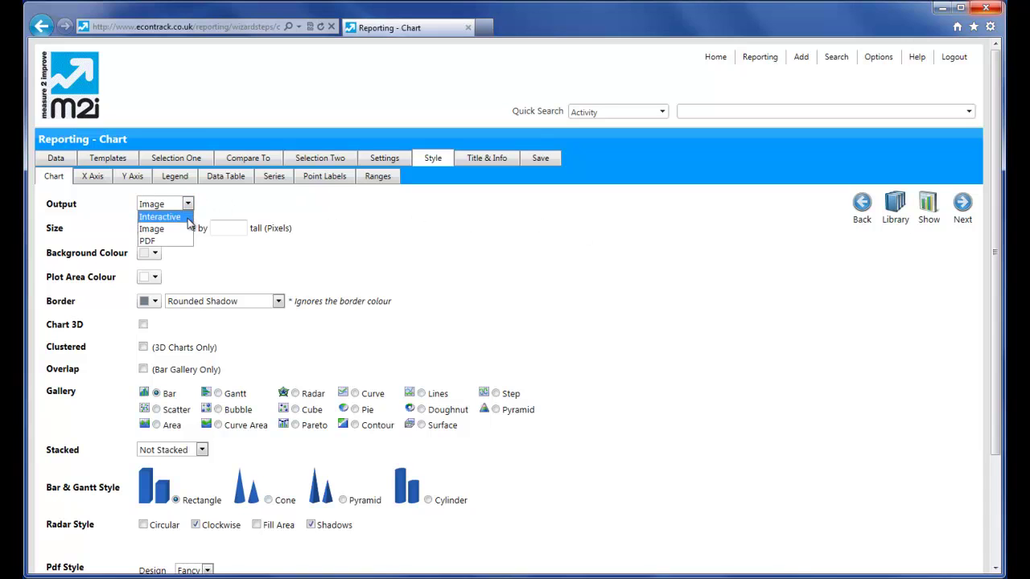
pyautogui.click(186, 264)
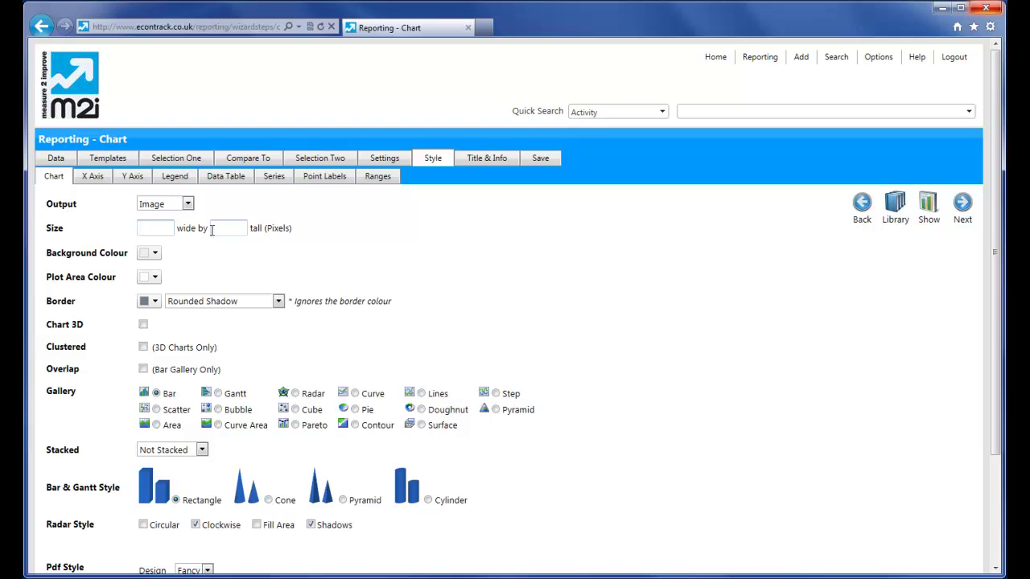
pyautogui.click(143, 324)
pyautogui.click(429, 500)
# Step: Name the Selection 1 Score series "Demo co 2" and the Selection 2 Score series "Demo co 4" in the style settings
pyautogui.click(274, 179)
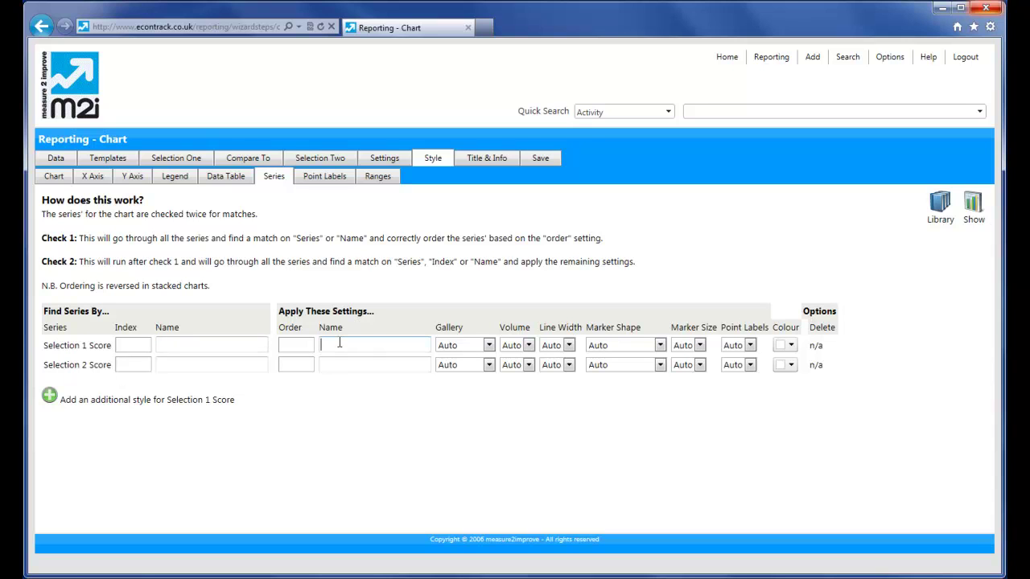
pyautogui.write('Demo co 2')
pyautogui.press('Tab')
pyautogui.press('Tab')
pyautogui.write('Demo co 4')
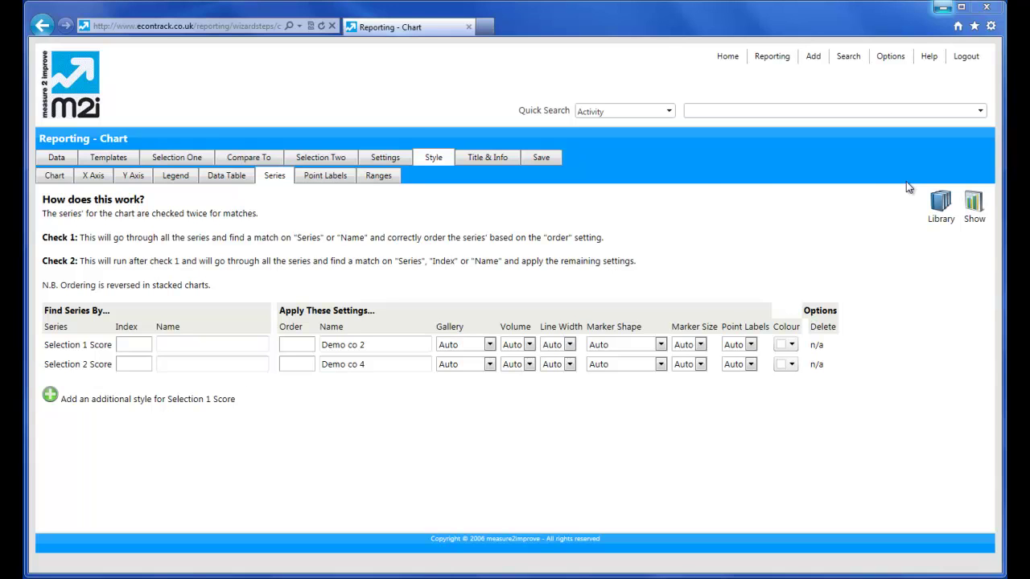
# Step: Set the chart's title to "eContrack Reporting Demonstration"
pyautogui.click(53, 179)
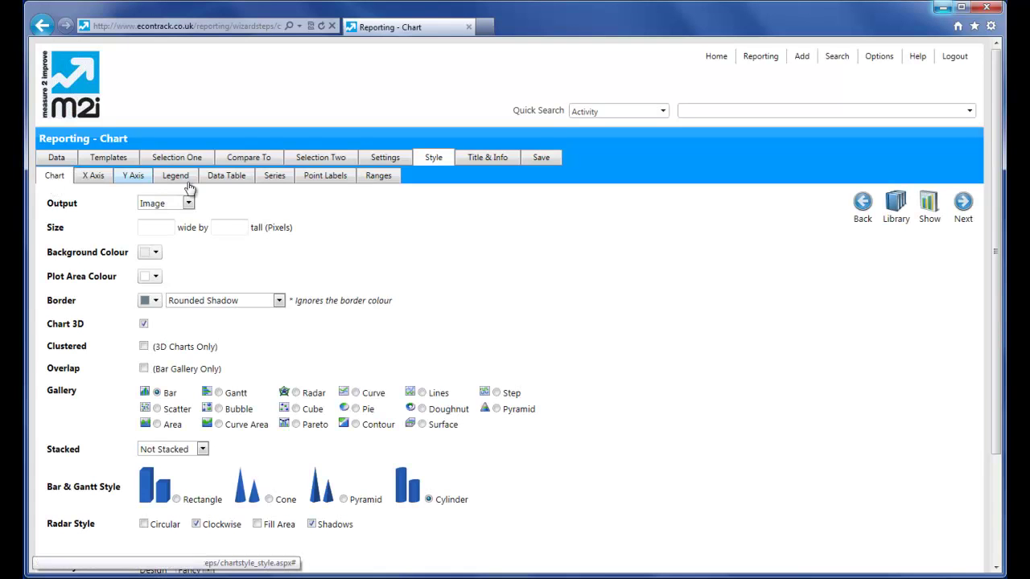
pyautogui.click(494, 161)
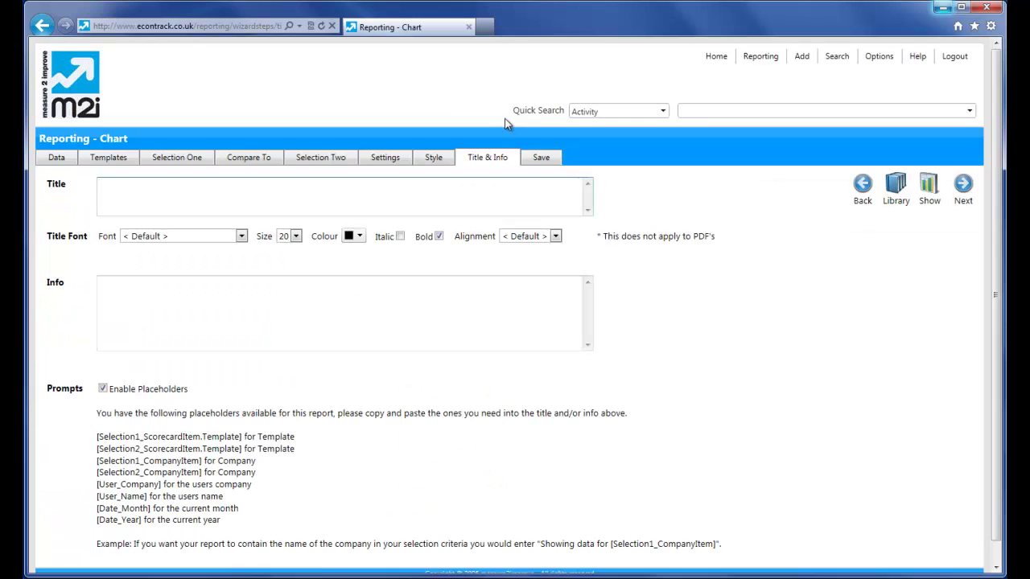
pyautogui.write('eContrack Reporting Demonstration')
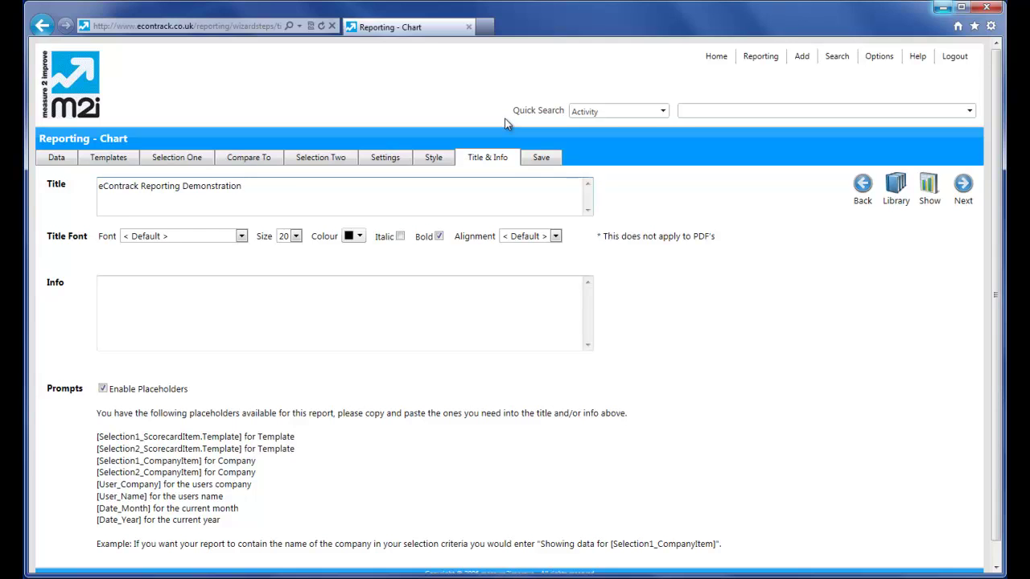
pyautogui.click(265, 292)
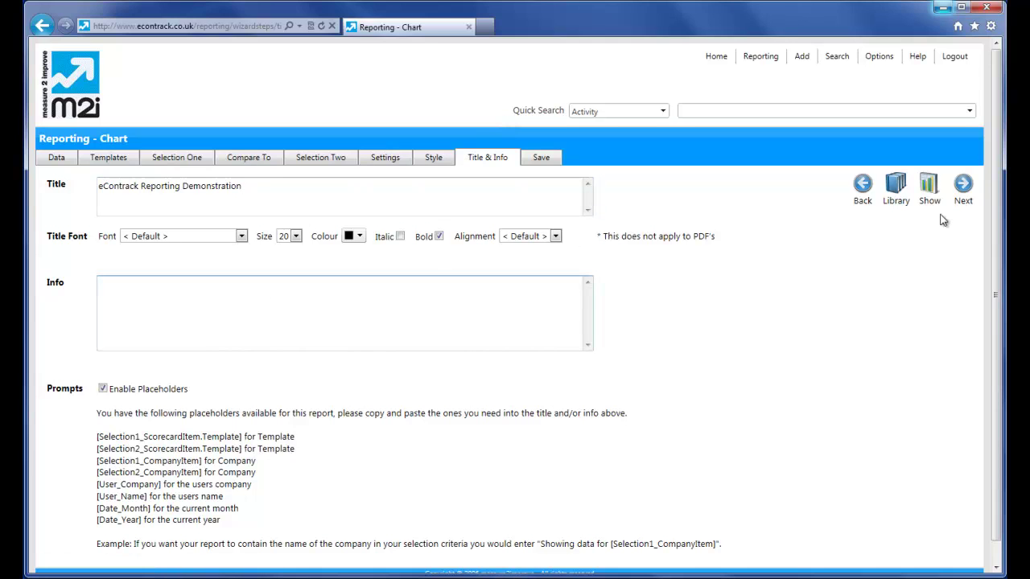
# Step: Proceed to the report's save settings and enter "eContrack Reporting Demonstration" as its name
pyautogui.click(961, 193)
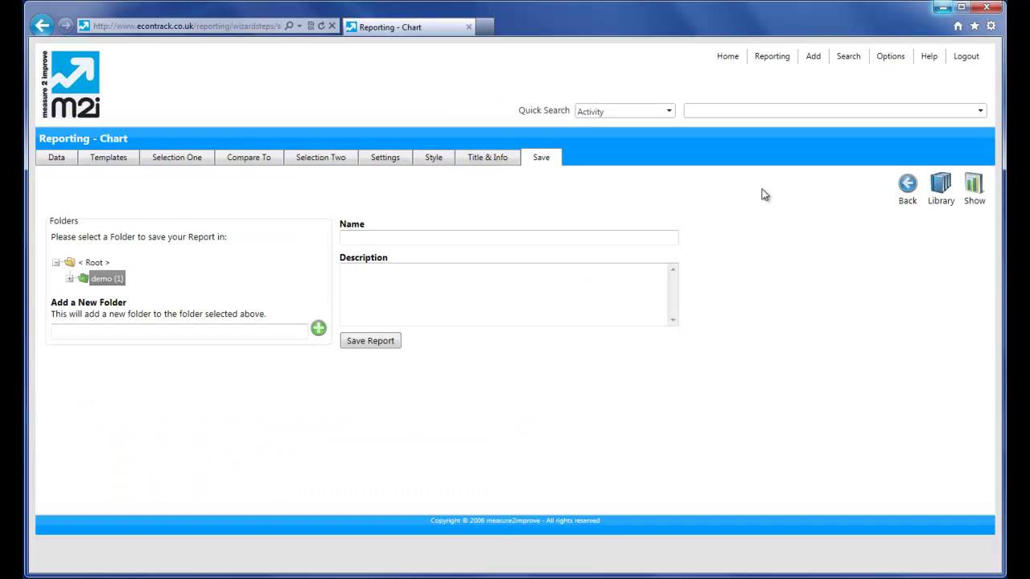
pyautogui.click(561, 235)
pyautogui.write('eContrack Reporting Demonstration')
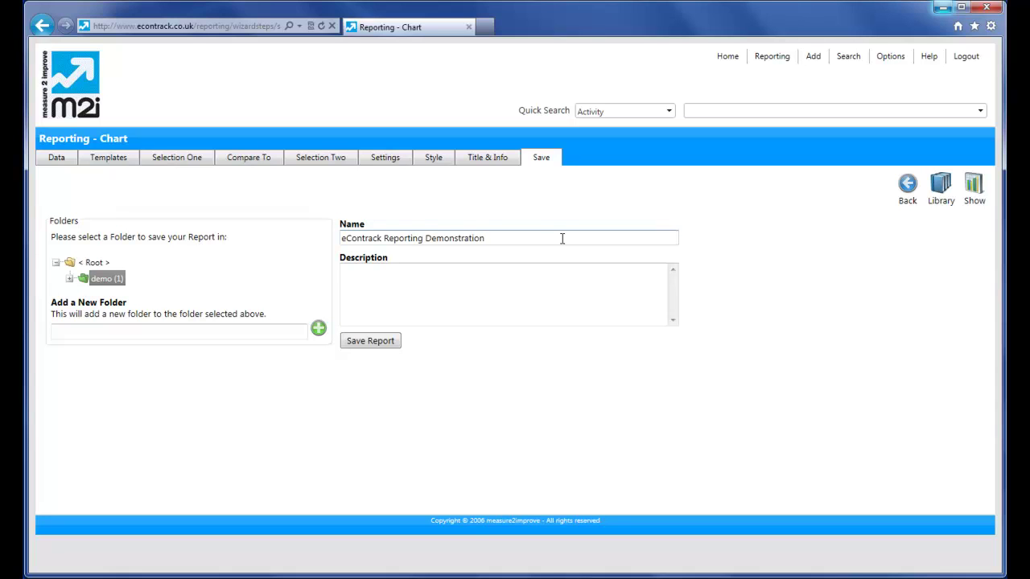
pyautogui.click(474, 271)
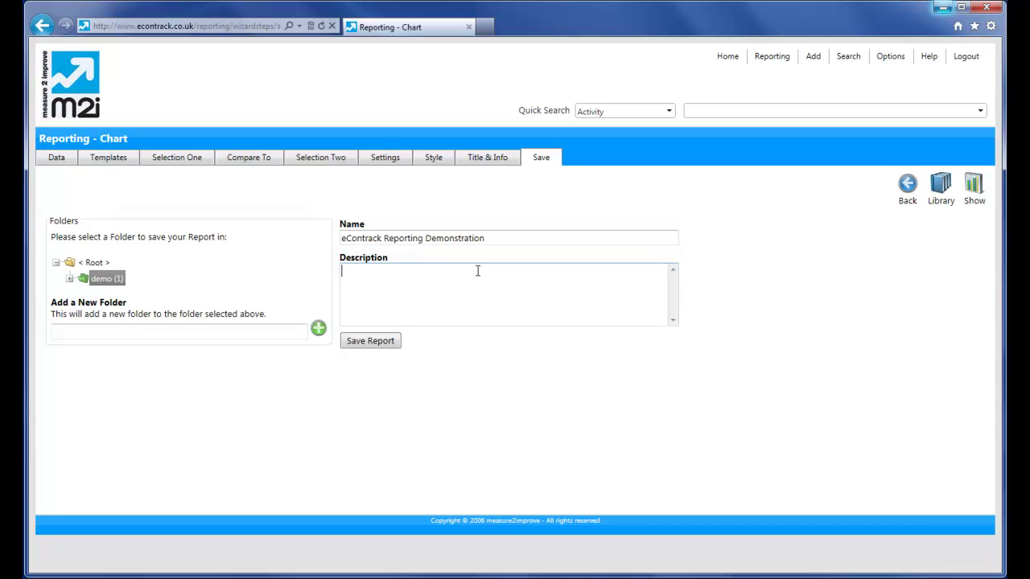
pyautogui.click(477, 271)
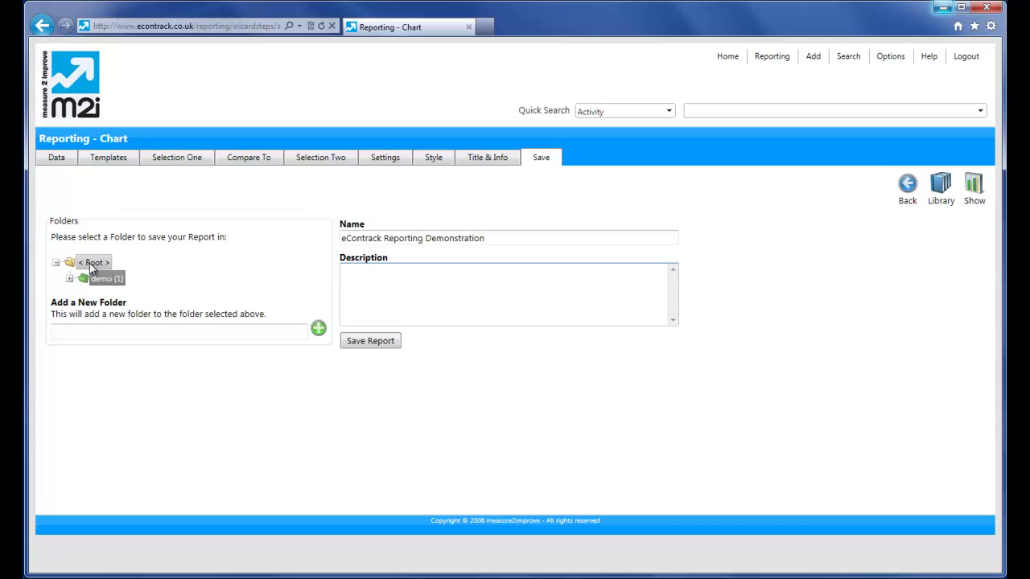
# Step: Add a new folder named "Time" under the Root folder and save the report in it
pyautogui.click(186, 330)
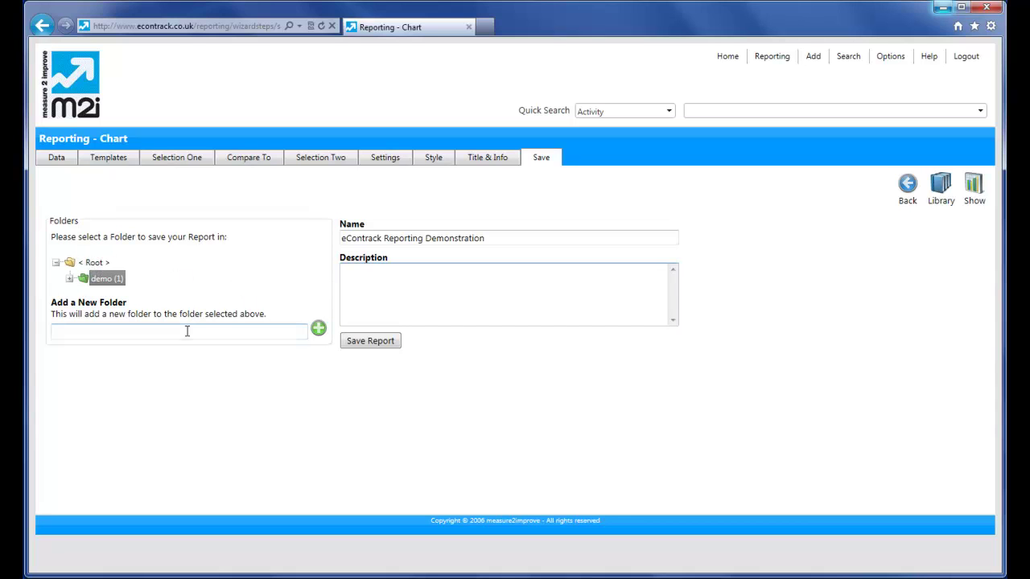
pyautogui.write('Time')
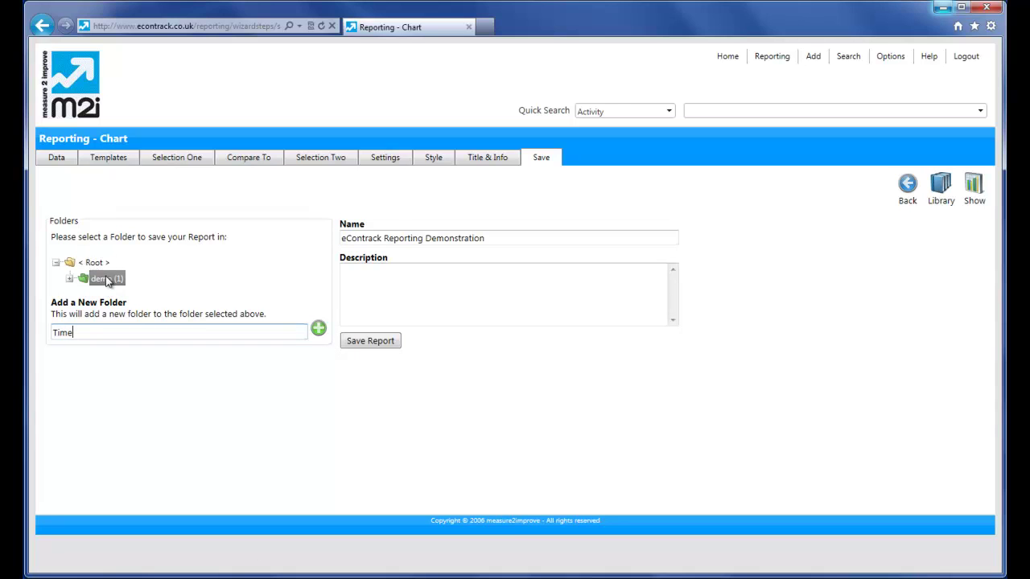
pyautogui.click(92, 264)
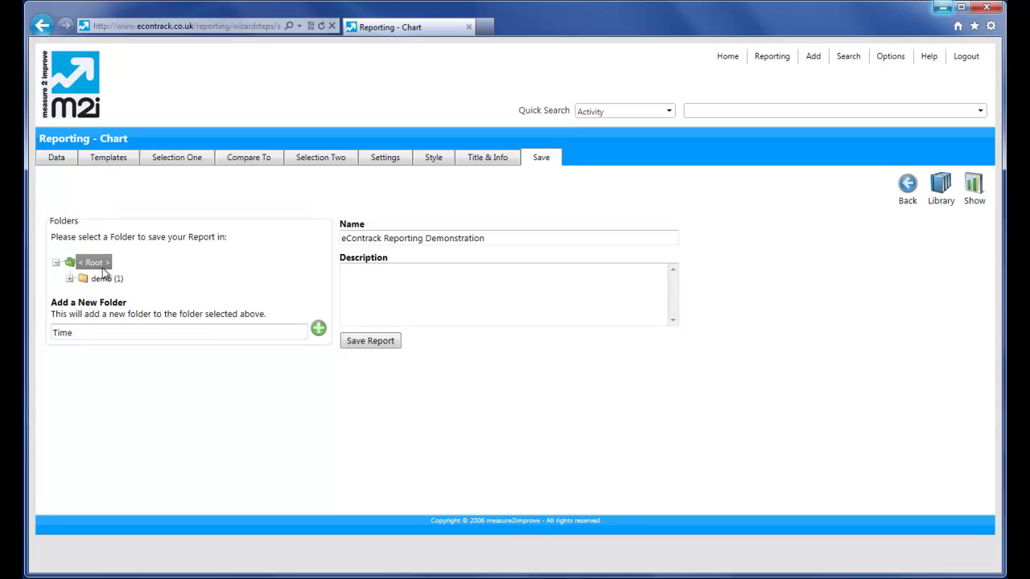
pyautogui.click(318, 328)
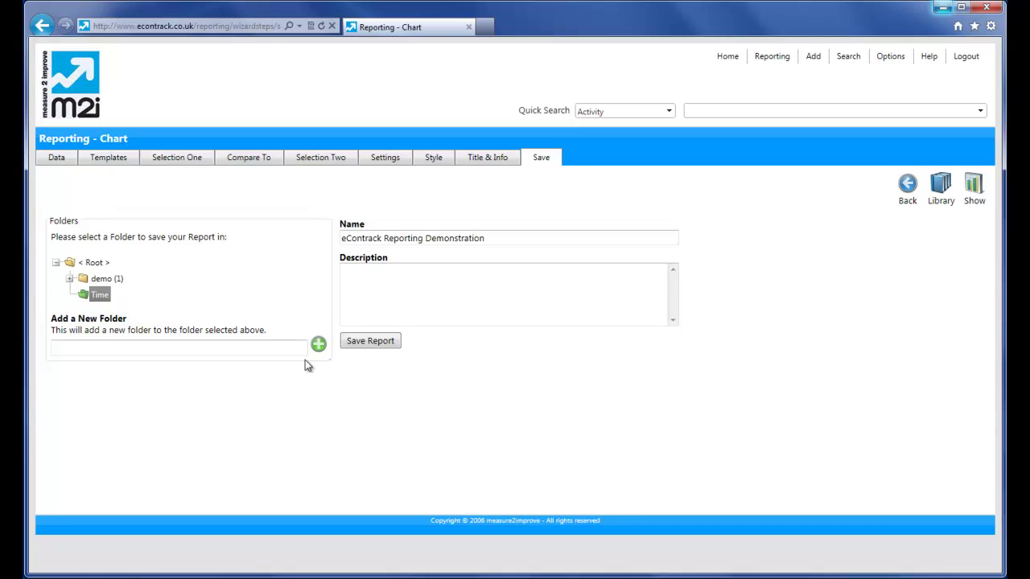
pyautogui.click(386, 341)
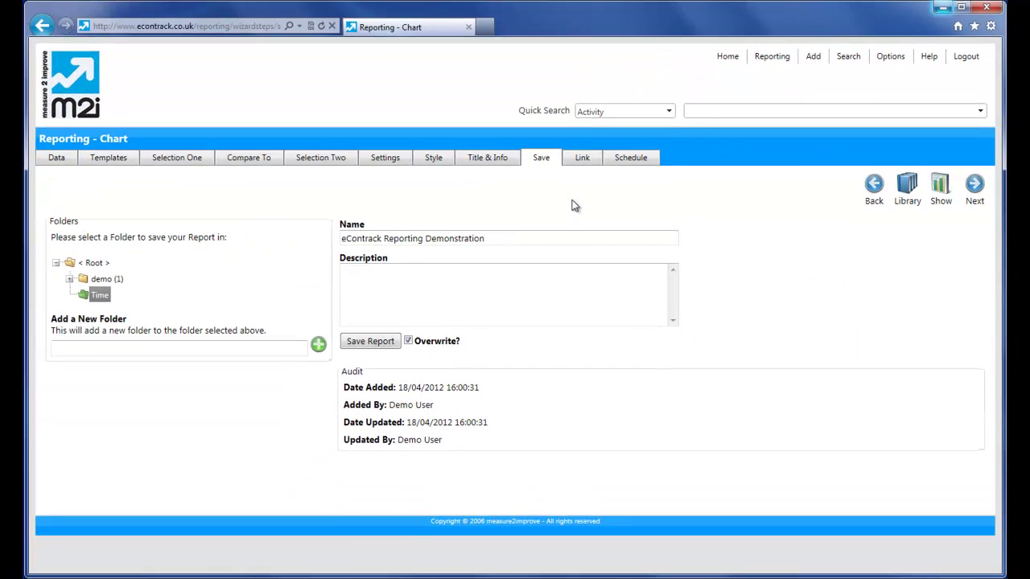
# Step: Preview the saved chart, then close the preview and return to the report library
pyautogui.click(942, 187)
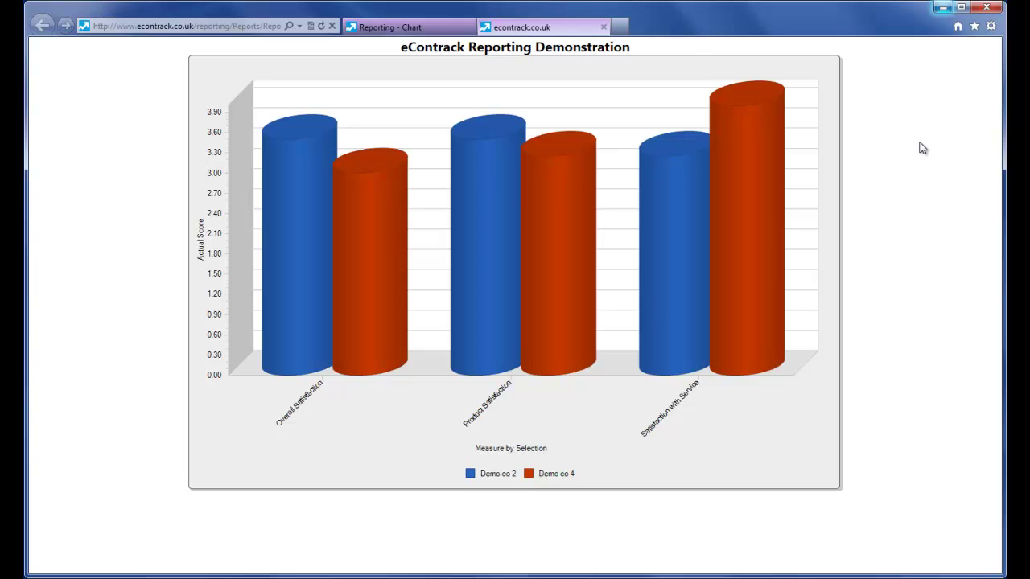
pyautogui.click(603, 27)
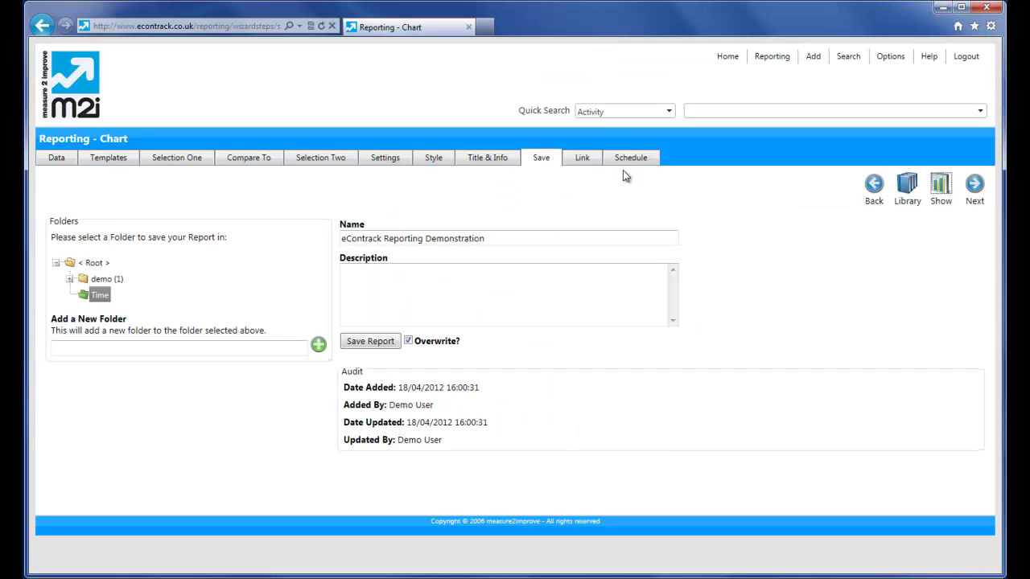
pyautogui.click(911, 188)
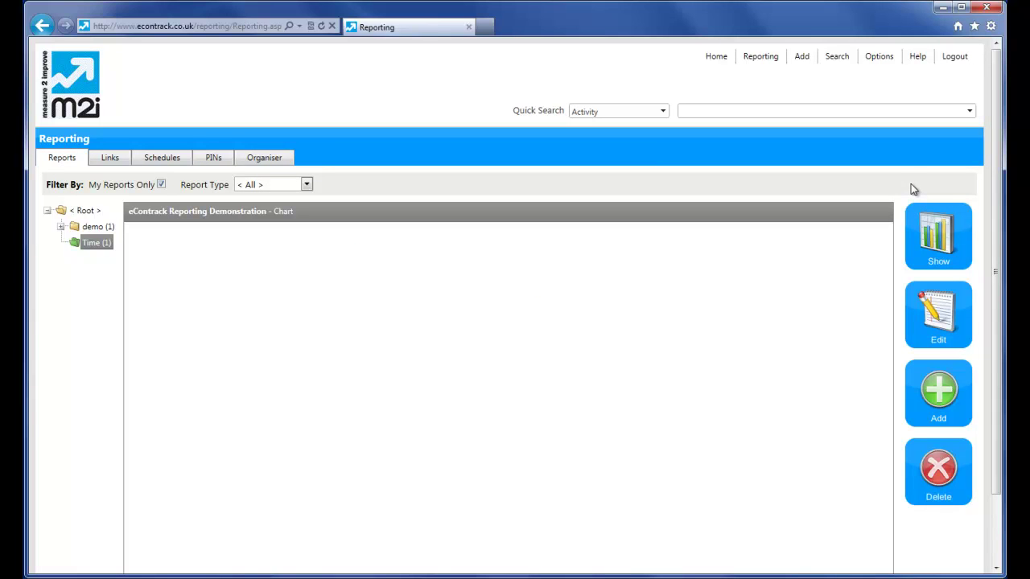